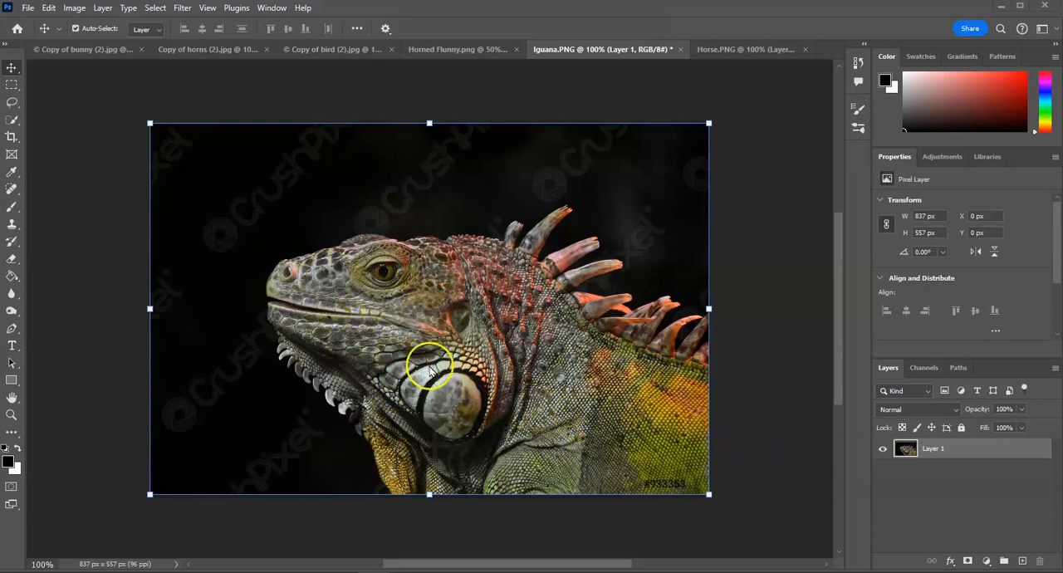
Place the Eagle Portrait image as an embedded object in the iguana document
left_click(28, 9)
left_click(96, 300)
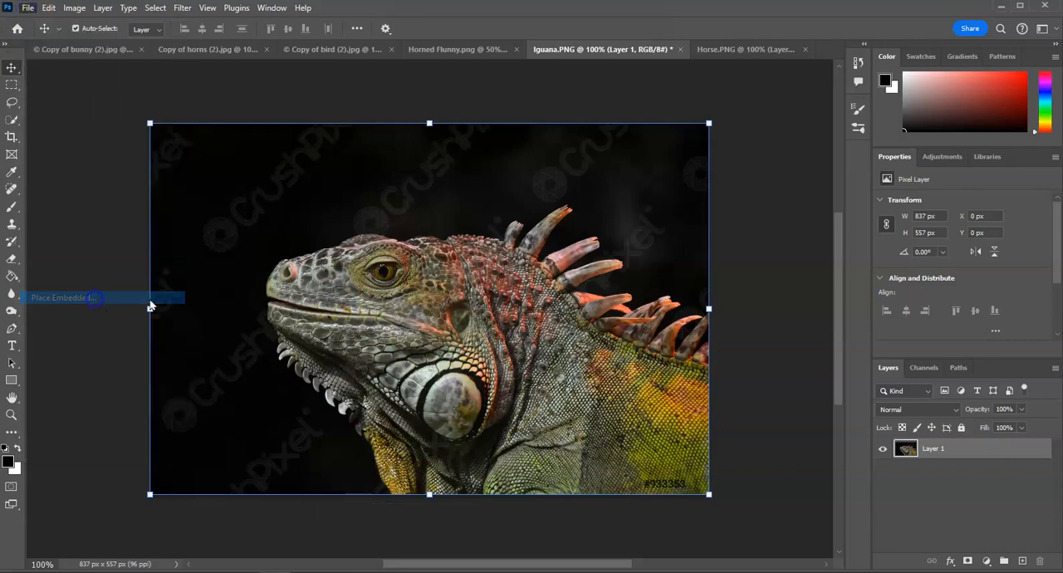
double_click(498, 123)
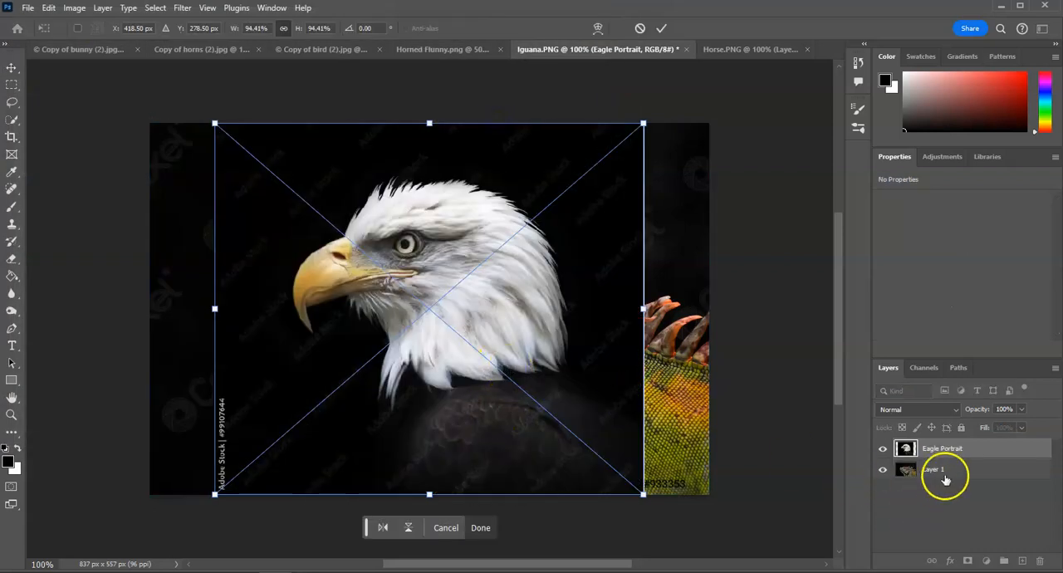
Hide and show the Eagle Portrait and iguana layers to view the two images separately
left_click(883, 469)
left_click(884, 449)
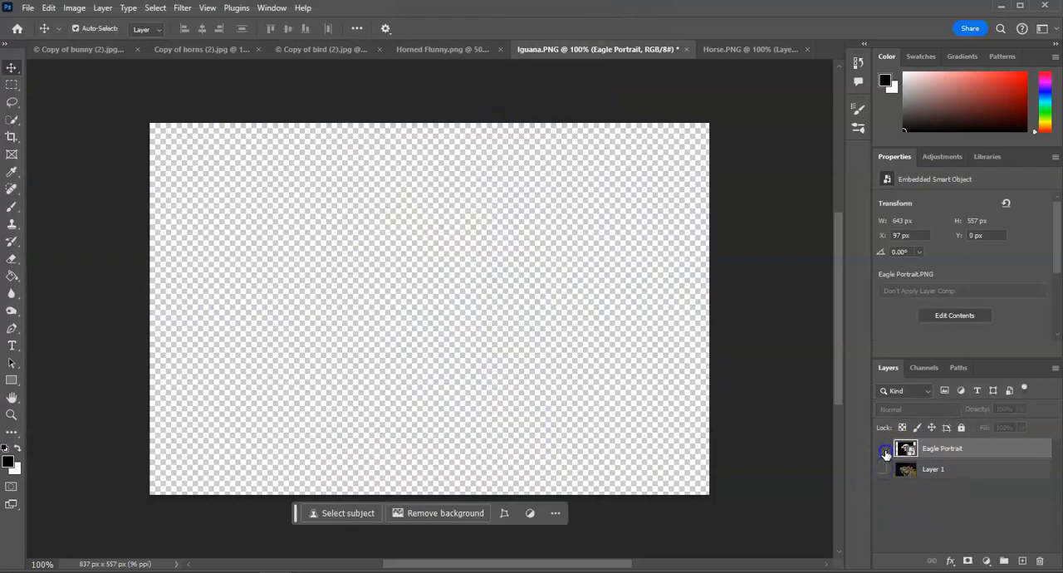
left_click(884, 449)
left_click(883, 469)
Select the eagle's head as the subject on the Eagle Portrait layer and add a layer mask from the selection
left_click(949, 448)
left_click(155, 7)
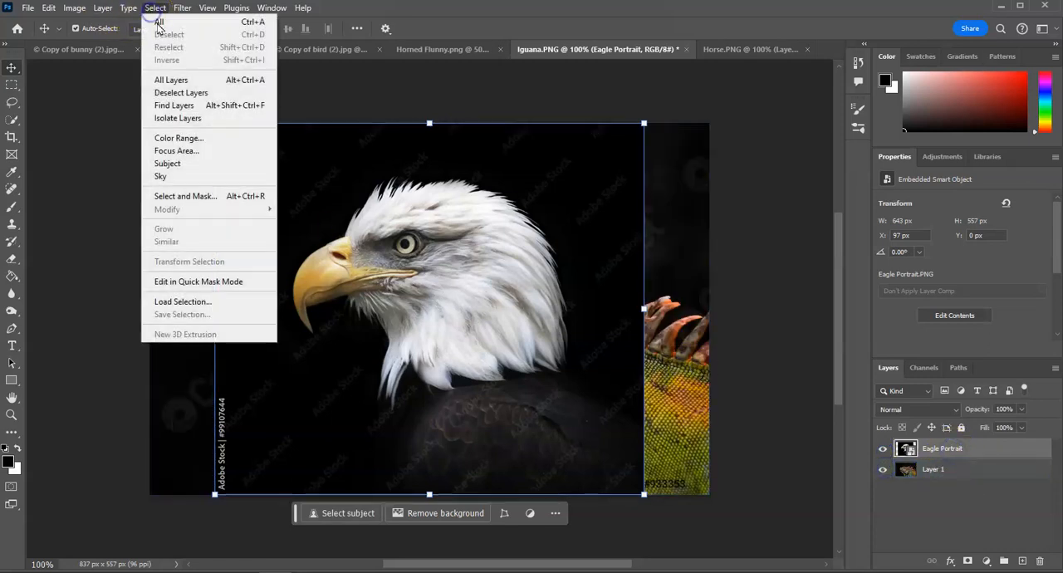
left_click(174, 152)
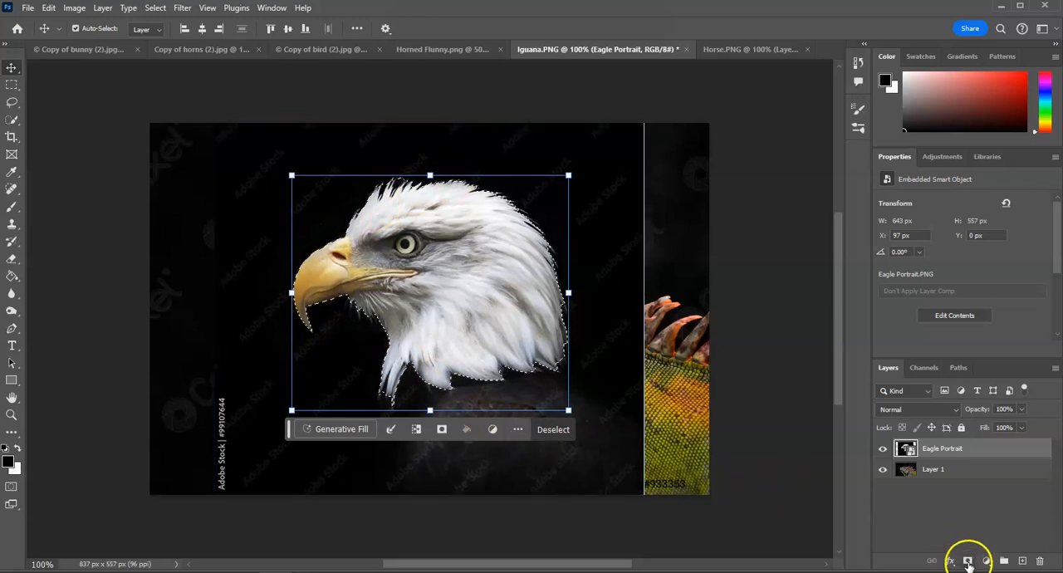
left_click(968, 562)
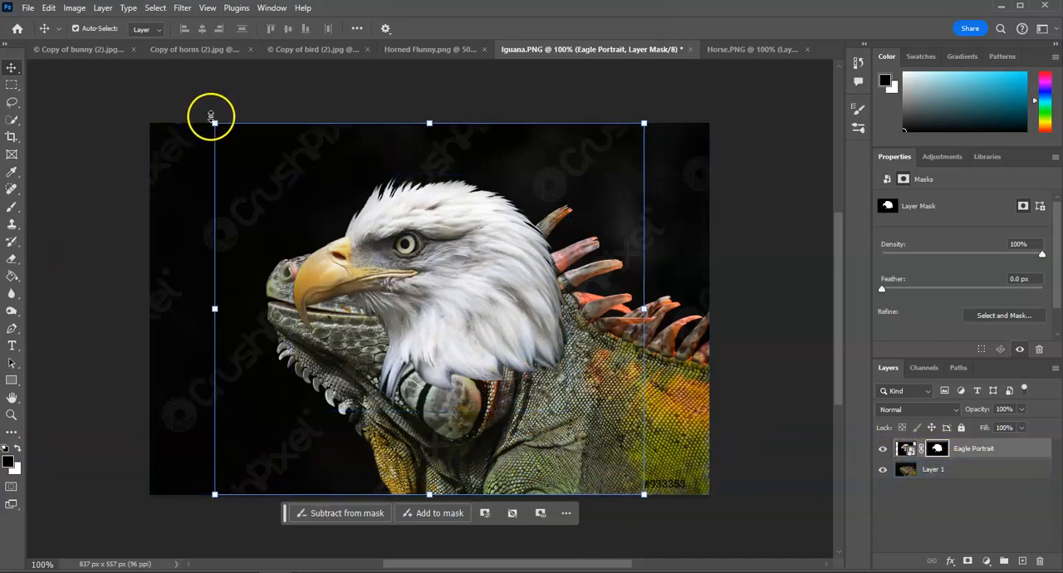
Enlarge the masked eagle head to about 110.5%, rotate it about 31°, and move it over the iguana's head
left_click_drag(215, 121, 168, 84)
left_click_drag(657, 498, 487, 545)
left_click_drag(394, 259, 334, 356)
Lower the Eagle Portrait opacity to 59% and fit the head over the iguana's at about 119% scale and 20° rotation
left_click(1020, 409)
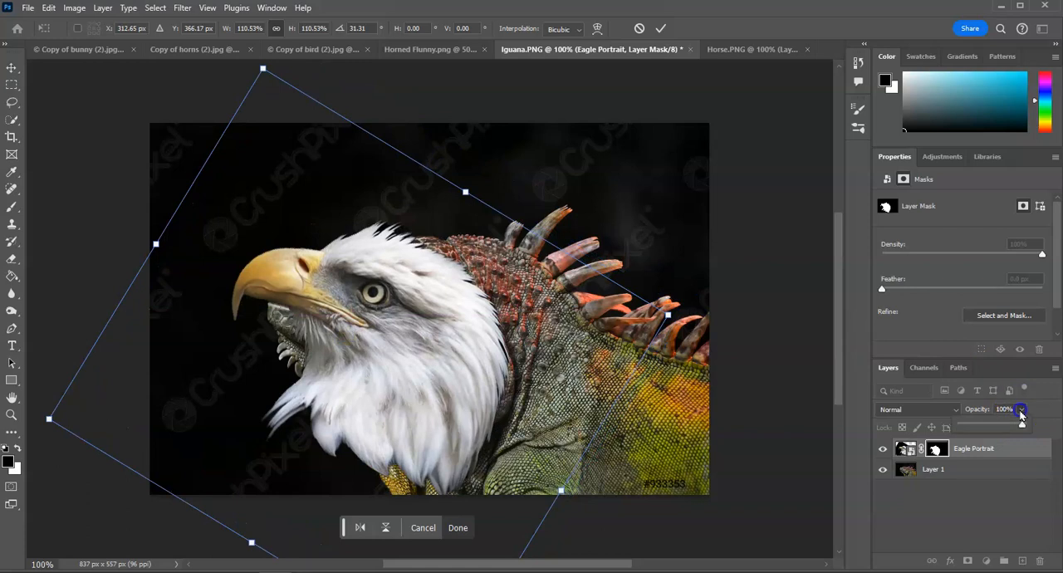
left_click_drag(1005, 425, 998, 426)
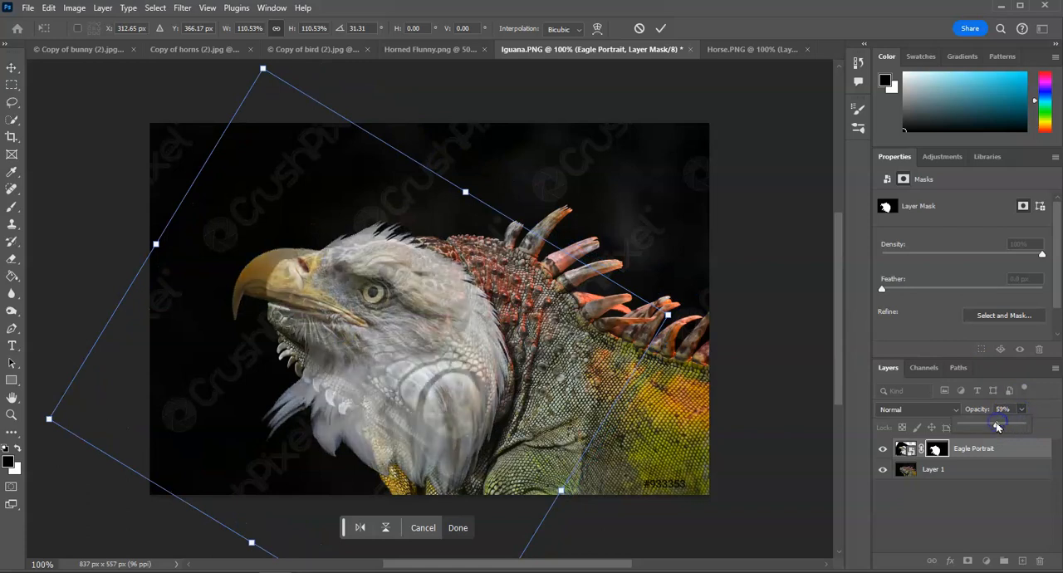
left_click_drag(459, 453, 489, 455)
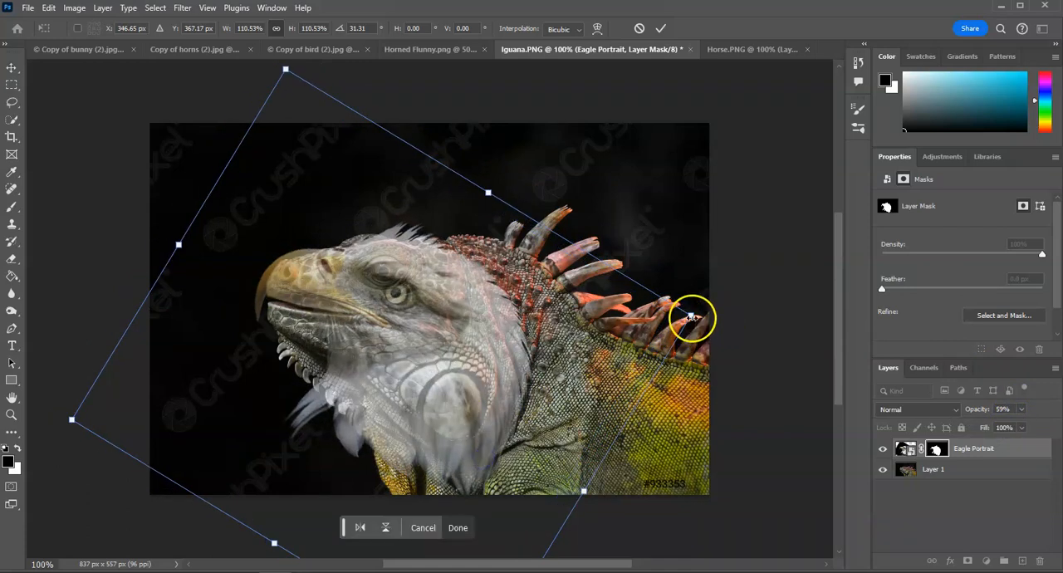
left_click_drag(704, 313, 688, 273)
mouse_move(415, 337)
left_mouse_down()
mouse_move(404, 318)
mouse_move(409, 330)
left_mouse_up()
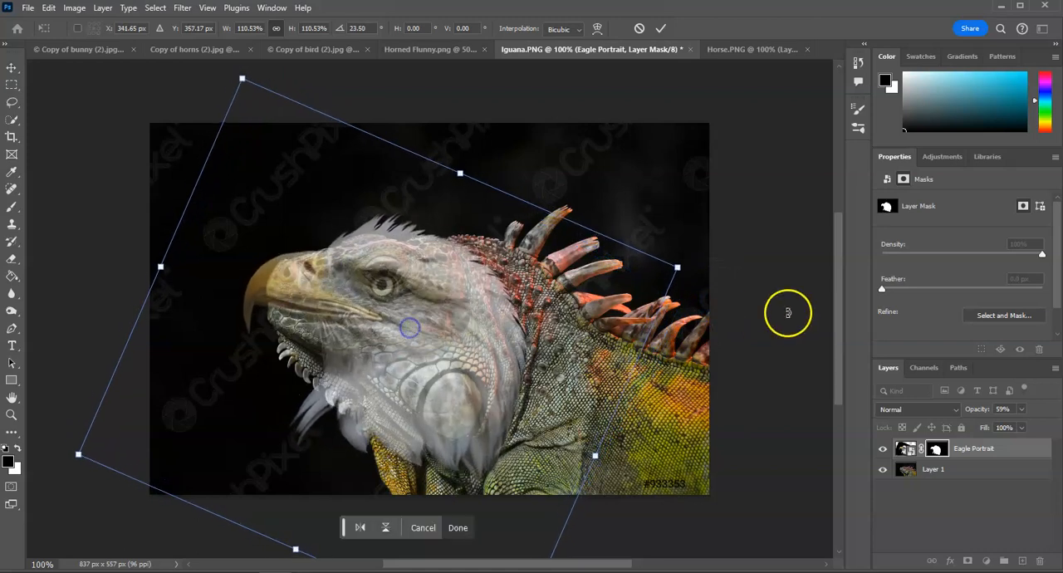
left_click_drag(695, 270, 723, 240)
left_click_drag(411, 369, 407, 384)
left_click_drag(704, 263, 705, 244)
left_click_drag(584, 300, 598, 292)
Set the Eagle Portrait layer's opacity to 100% and apply the transformation
left_click(1022, 428)
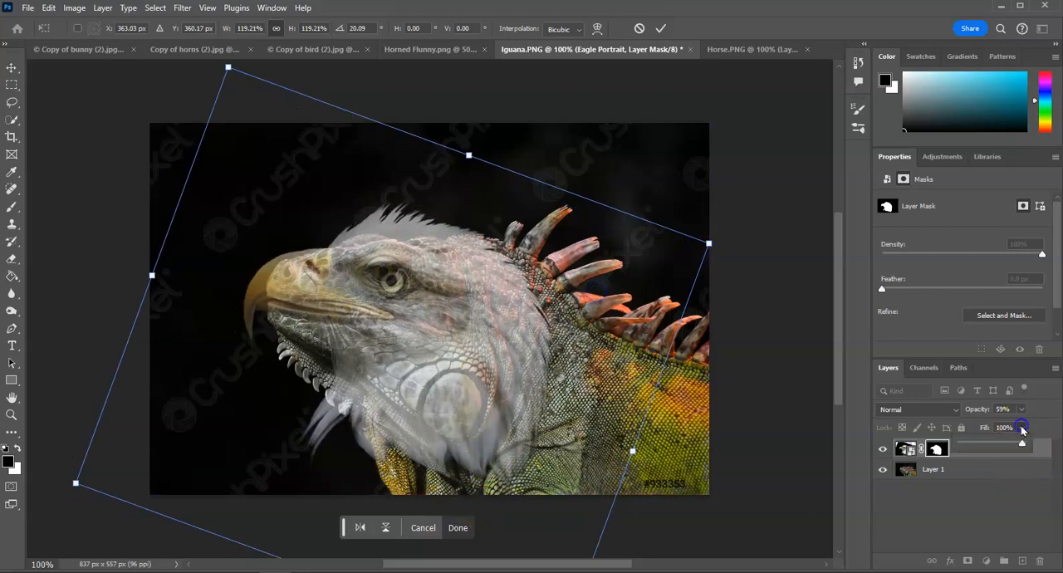
left_click(1023, 410)
left_click_drag(1034, 425, 1048, 425)
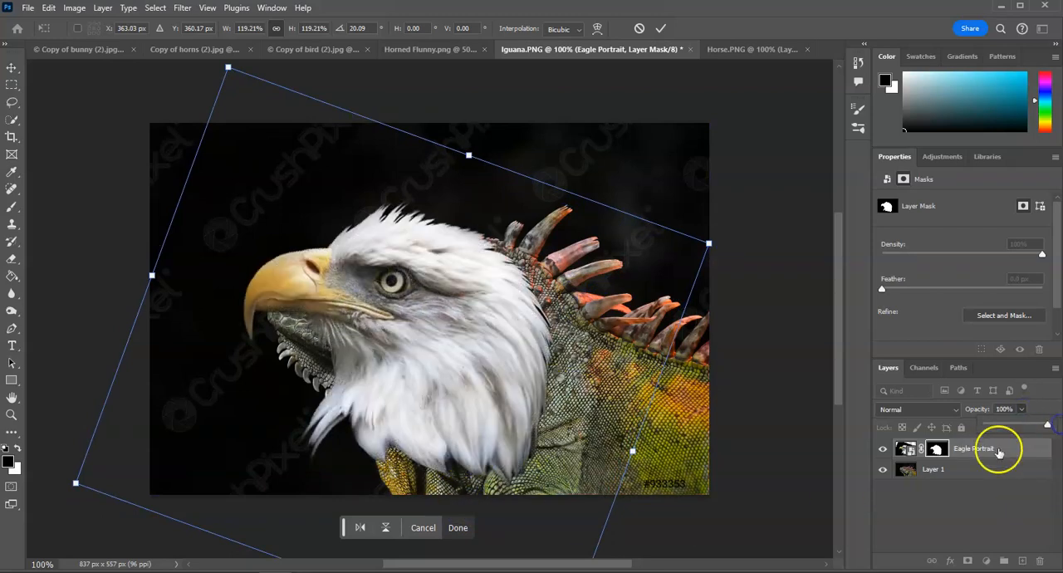
left_click(457, 528)
left_click(217, 473)
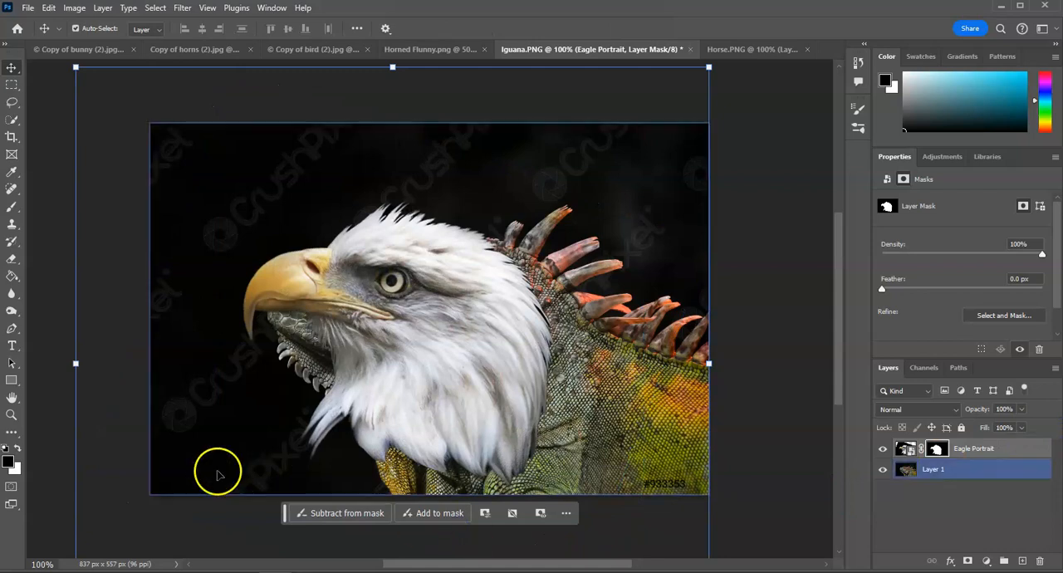
Paint black on the Eagle Portrait mask beneath the beak with a 35 px brush at 0% hardness and 14% opacity
left_click(936, 449)
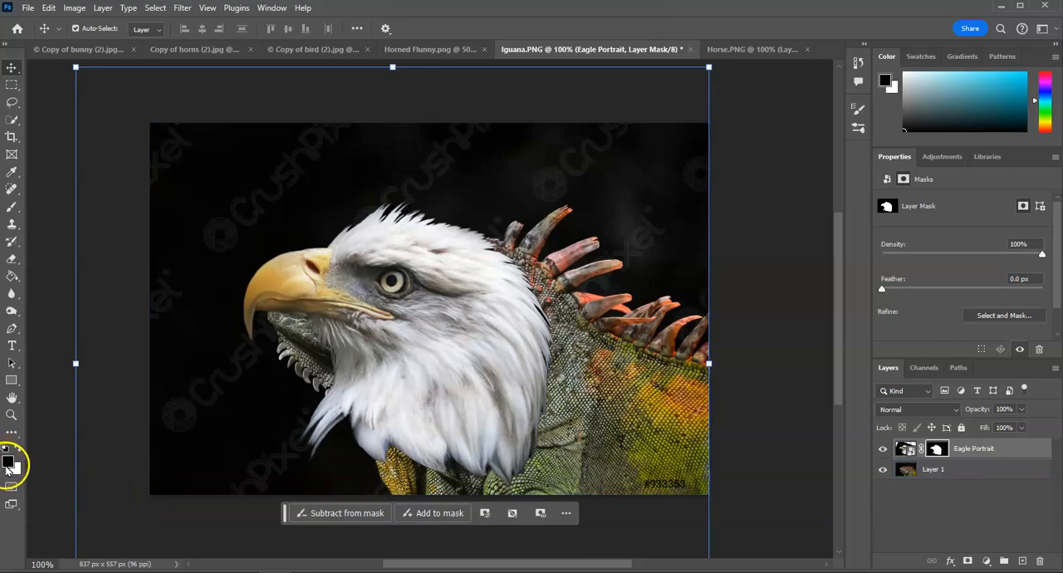
key("x")
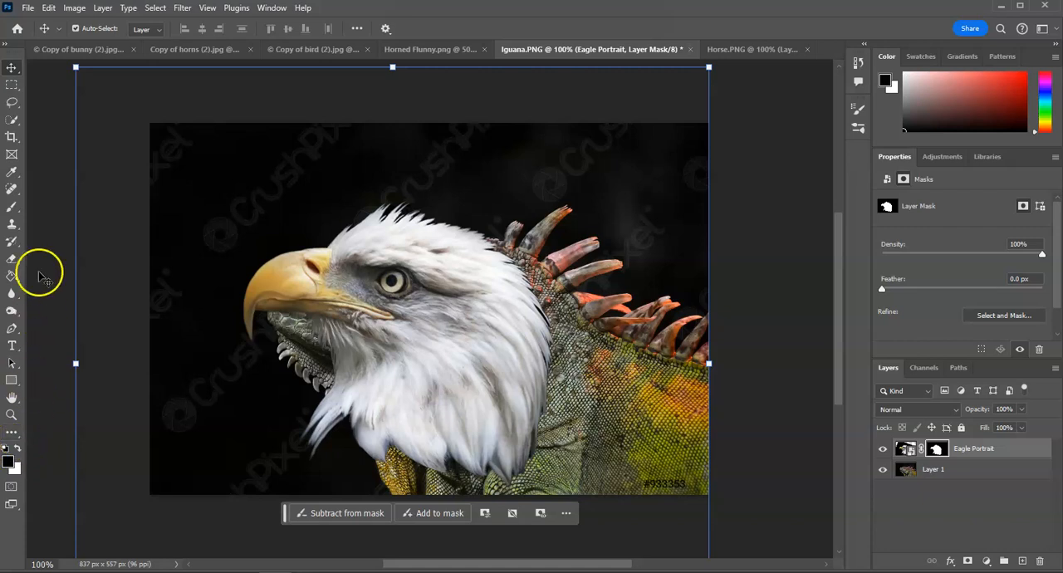
left_click(12, 206)
left_click(84, 32)
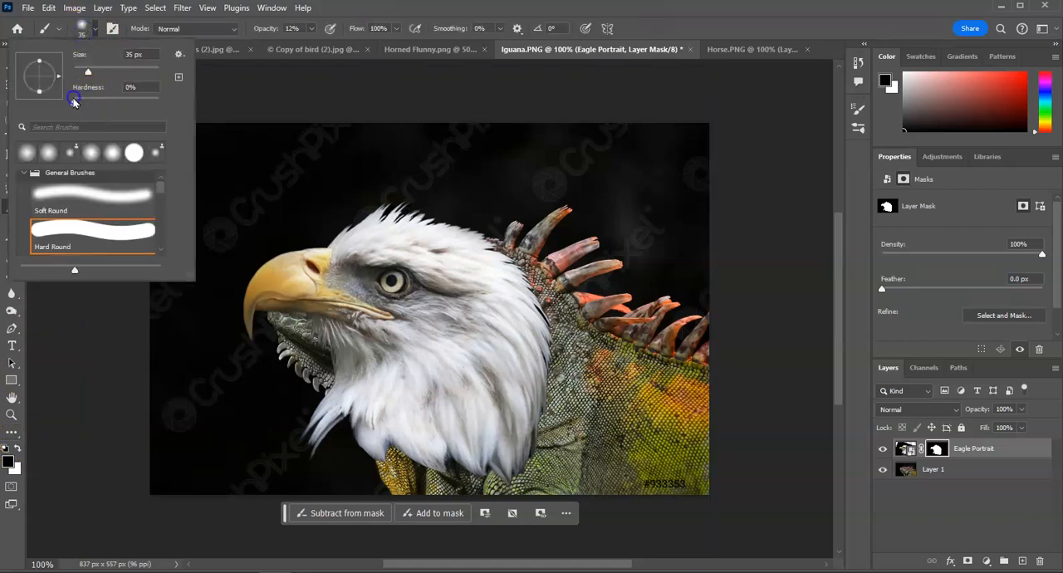
left_click(311, 31)
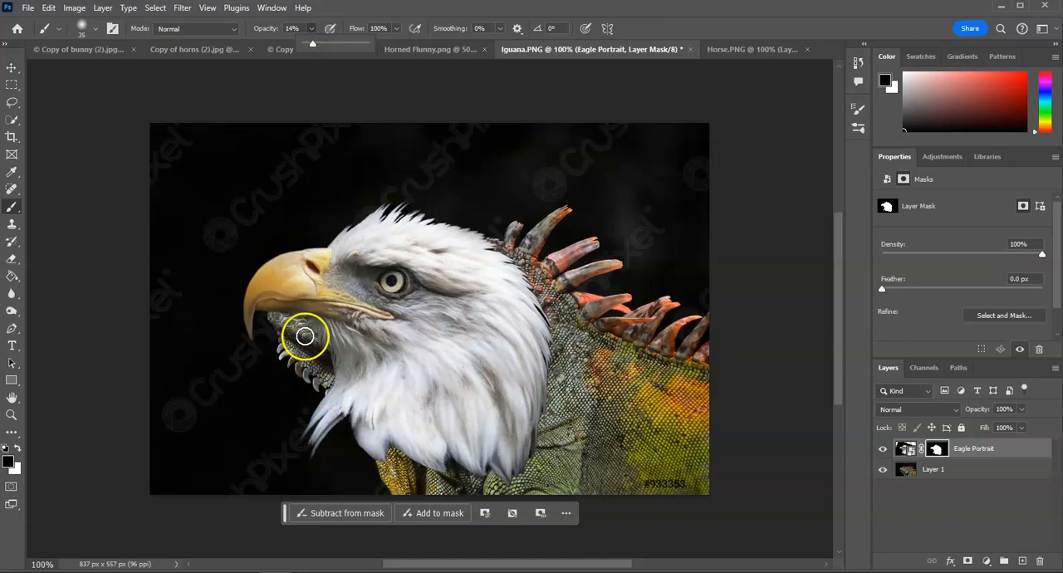
left_click(332, 337)
Raise the brush opacity to 100% and mask out the eagle's feathers along the iguana's chin, throat and lower neck
left_click(311, 31)
left_click(332, 337)
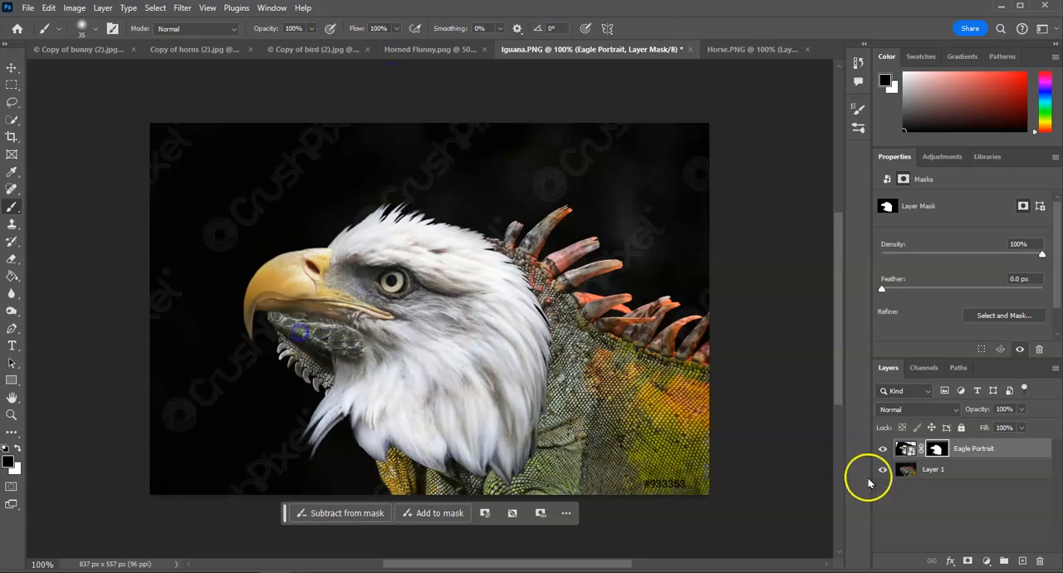
mouse_move(312, 325)
left_mouse_down()
mouse_move(381, 358)
mouse_move(329, 373)
mouse_move(387, 393)
mouse_move(318, 391)
mouse_move(357, 416)
mouse_move(318, 438)
mouse_move(330, 415)
mouse_move(313, 421)
mouse_move(303, 432)
mouse_move(320, 452)
mouse_move(312, 439)
mouse_move(436, 454)
mouse_move(352, 414)
left_mouse_up()
left_click_drag(401, 450, 519, 471)
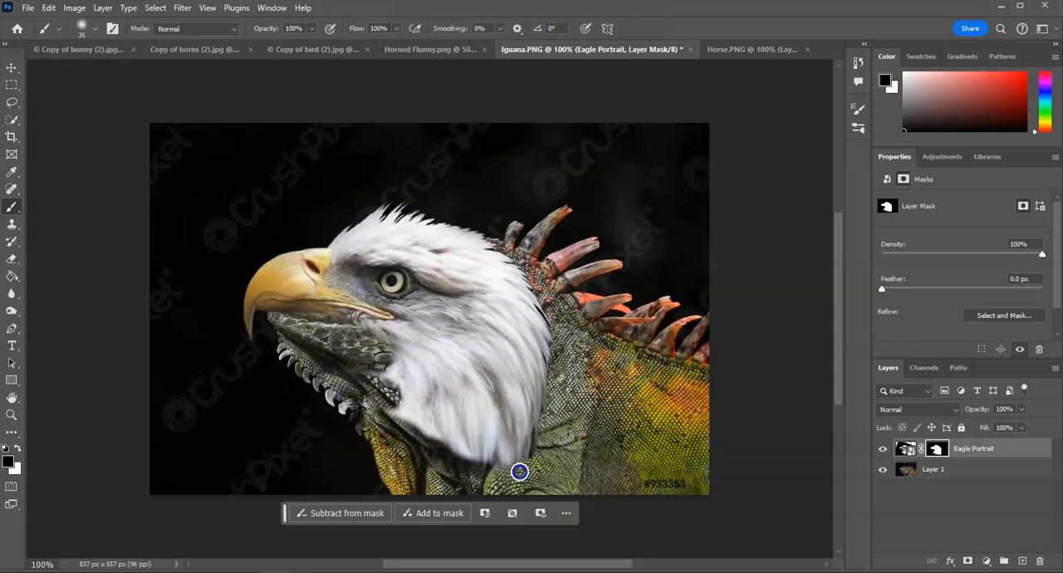
Mask out the remaining feathers over the iguana's neck and head, adjusting the brush size and keeping the eagle's beak
mouse_move(384, 466)
left_mouse_down()
mouse_move(442, 437)
mouse_move(370, 406)
mouse_move(398, 408)
mouse_move(377, 401)
mouse_move(335, 336)
mouse_move(384, 377)
mouse_move(448, 403)
mouse_move(461, 434)
mouse_move(508, 444)
mouse_move(526, 298)
mouse_move(504, 260)
mouse_move(452, 210)
mouse_move(410, 201)
mouse_move(430, 217)
mouse_move(416, 216)
mouse_move(399, 202)
mouse_move(417, 220)
mouse_move(365, 224)
mouse_move(386, 267)
mouse_move(449, 311)
mouse_move(434, 352)
mouse_move(383, 359)
left_mouse_up()
key("bracketright")
key("bracketright")
key("bracketright")
key("bracketright")
key("bracketright")
key("bracketright")
key("bracketright")
key("bracketright")
key("bracketright")
key("bracketright")
key("bracketleft")
key("bracketleft")
key("bracketleft")
key("bracketleft")
key("bracketleft")
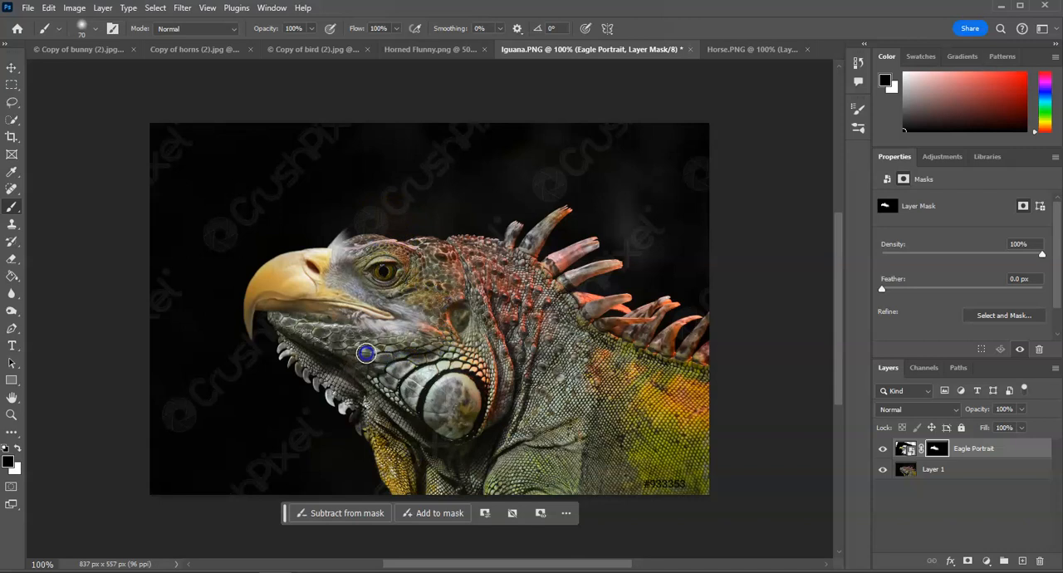
Blend the edges of the beak into the iguana's face on the mask with a 30 px brush at 59% opacity
left_click(311, 29)
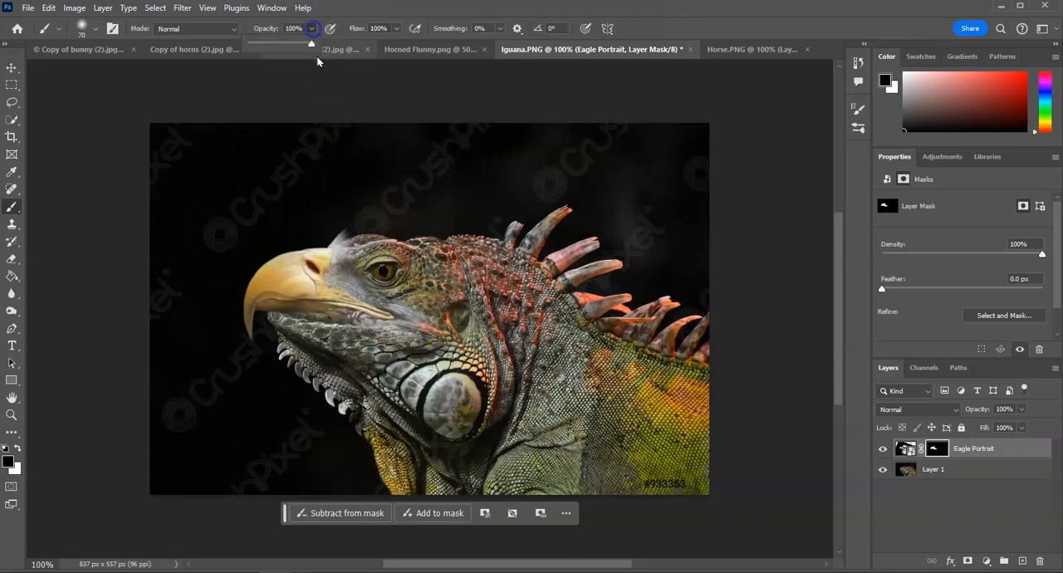
left_click_drag(415, 302, 426, 330)
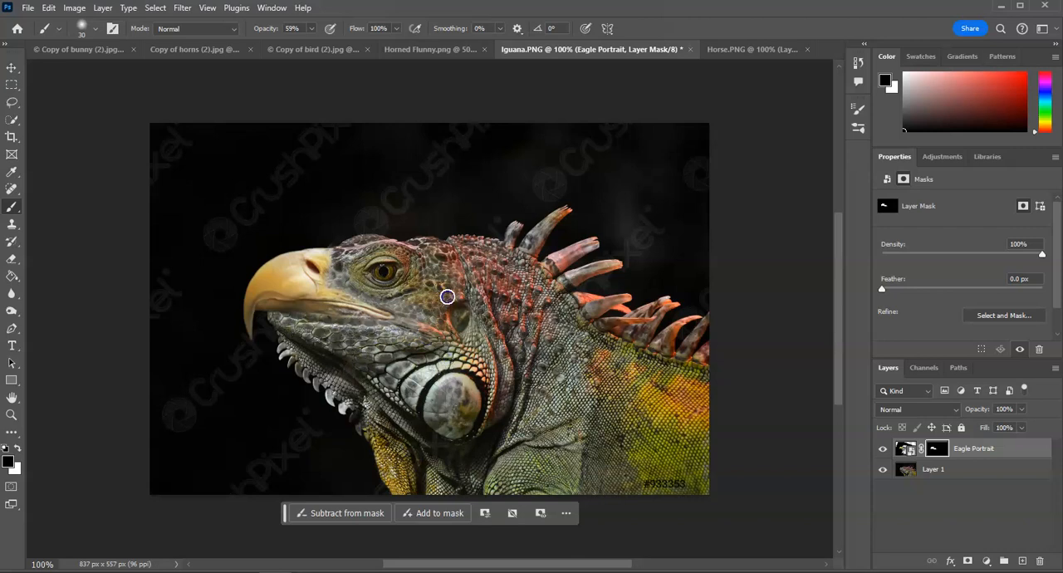
left_click(350, 269)
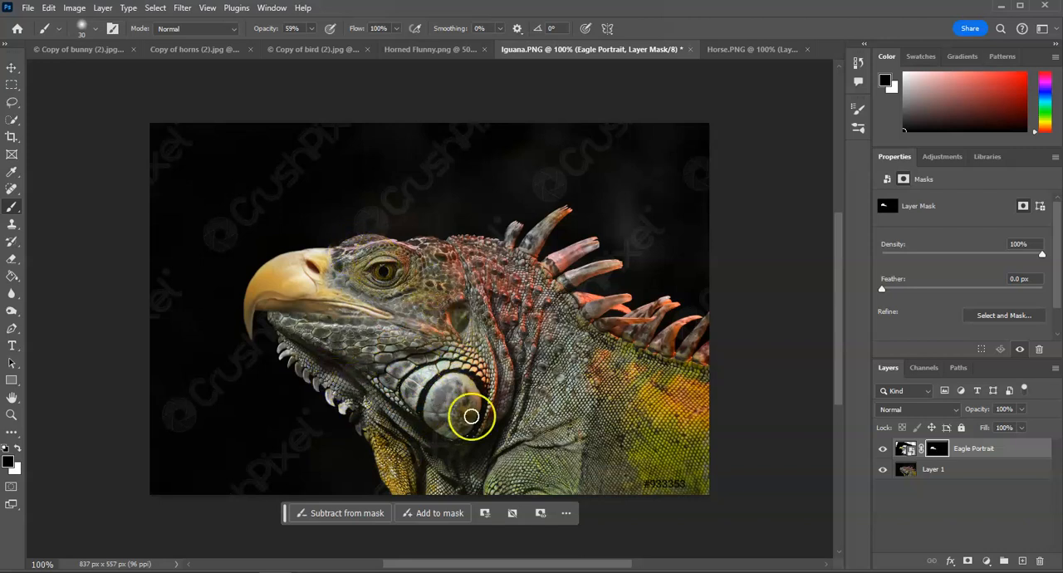
left_click(367, 334)
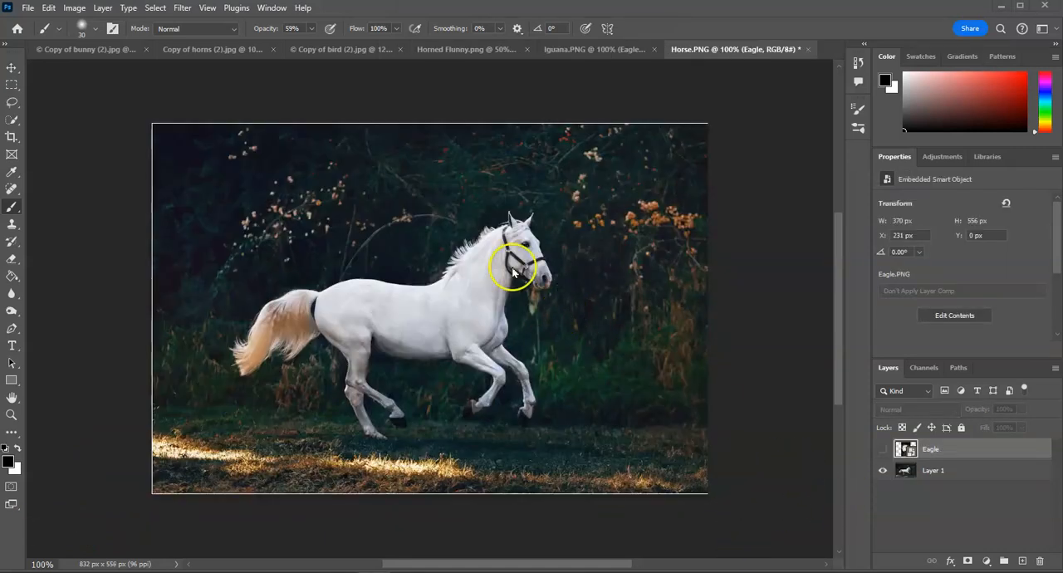
Show the Eagle layer in Horse.PNG, select the eagle's head as the subject, and mask the layer to it
left_click(949, 447)
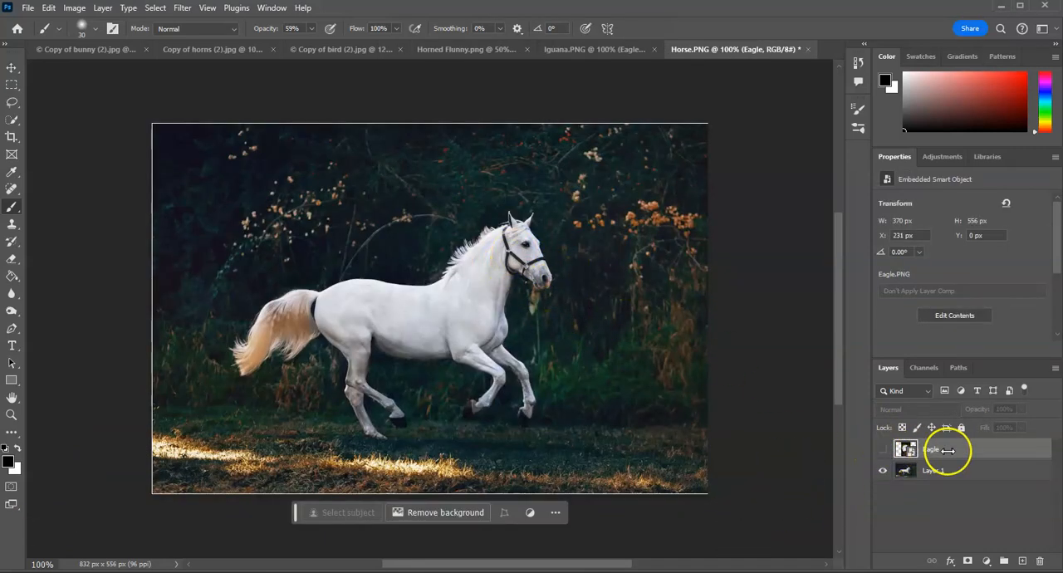
left_click(882, 450)
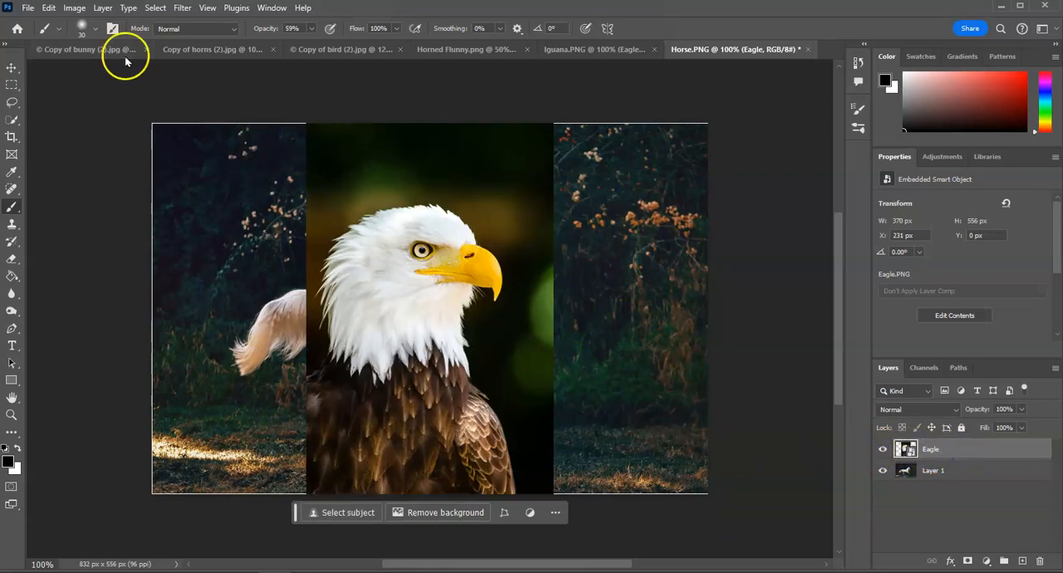
left_click(155, 8)
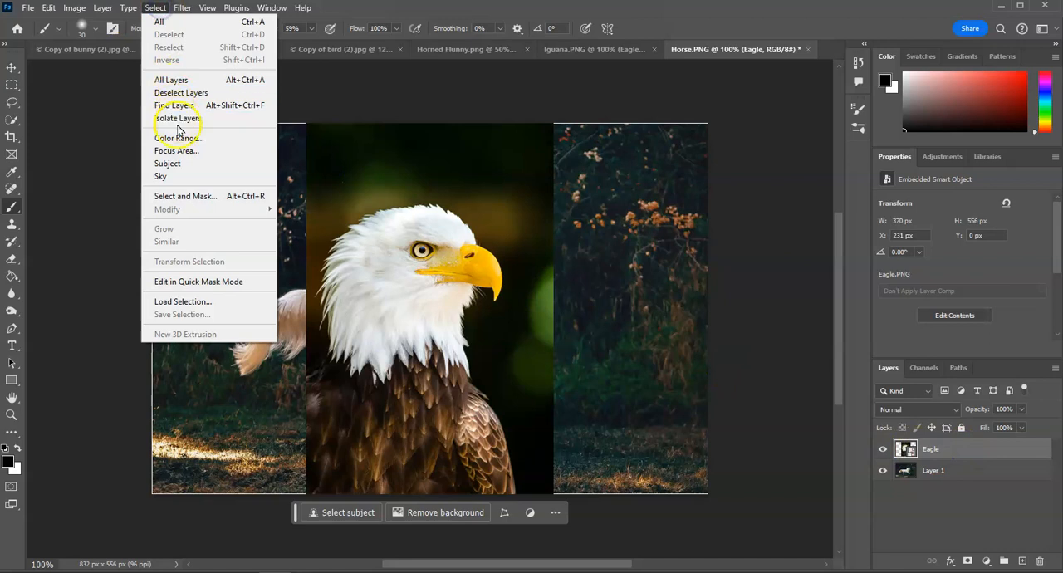
left_click(179, 162)
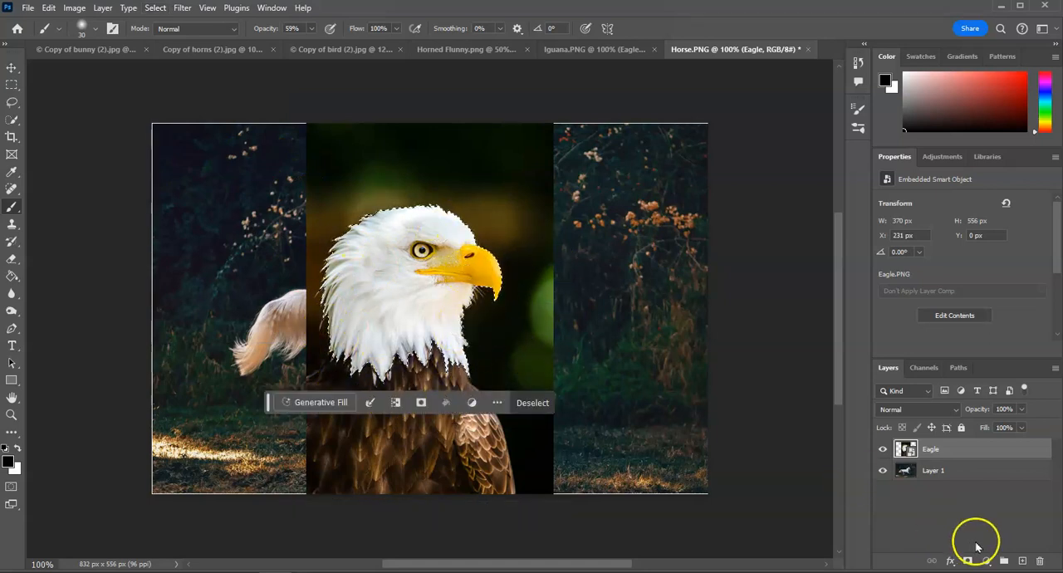
left_click(967, 562)
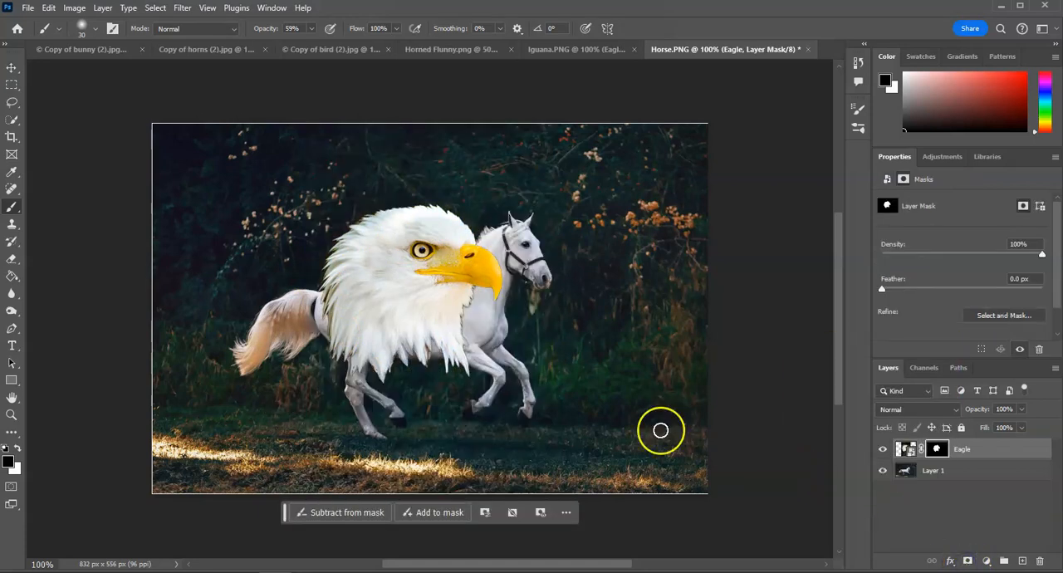
Move the eagle head over the horse's head, rotate it about 22°, and lower the Eagle layer's opacity to 47%
left_click(11, 67)
left_click_drag(349, 308, 476, 268)
left_click_drag(662, 74, 726, 140)
left_click(1022, 409)
left_click(990, 425)
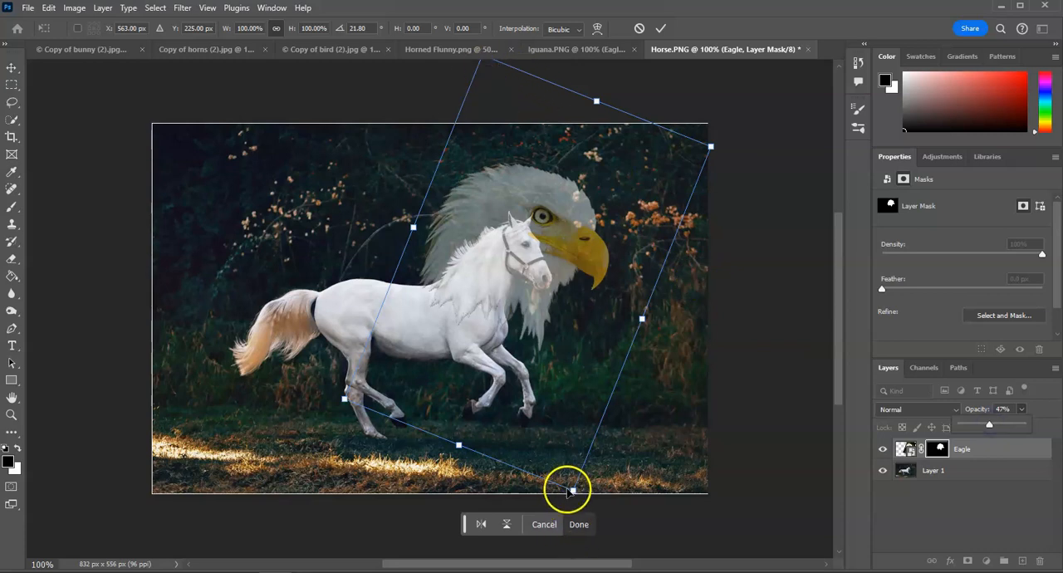
Fit the eagle head to the horse's head at about 53% scale and 28° rotation, and set the layer's opacity to 100%
left_click_drag(571, 489, 501, 331)
left_click_drag(470, 181, 473, 280)
left_click_drag(510, 374, 525, 360)
left_click_drag(523, 277, 523, 295)
left_click_drag(537, 380, 517, 365)
left_click_drag(504, 317, 507, 303)
left_click_drag(517, 364, 513, 376)
mouse_move(502, 331)
left_mouse_down()
mouse_move(498, 340)
mouse_move(500, 330)
left_mouse_up()
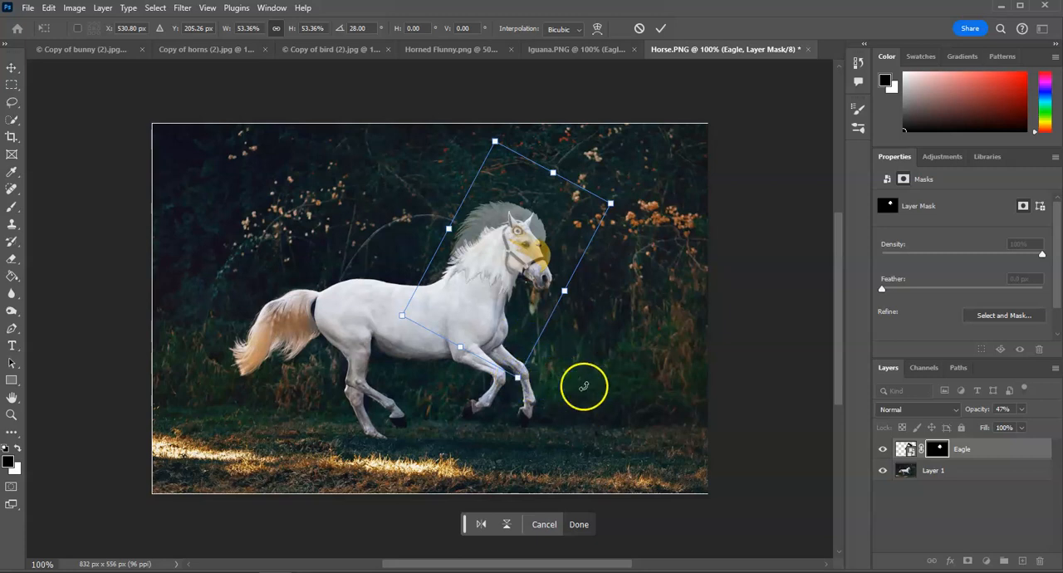
left_click(1022, 409)
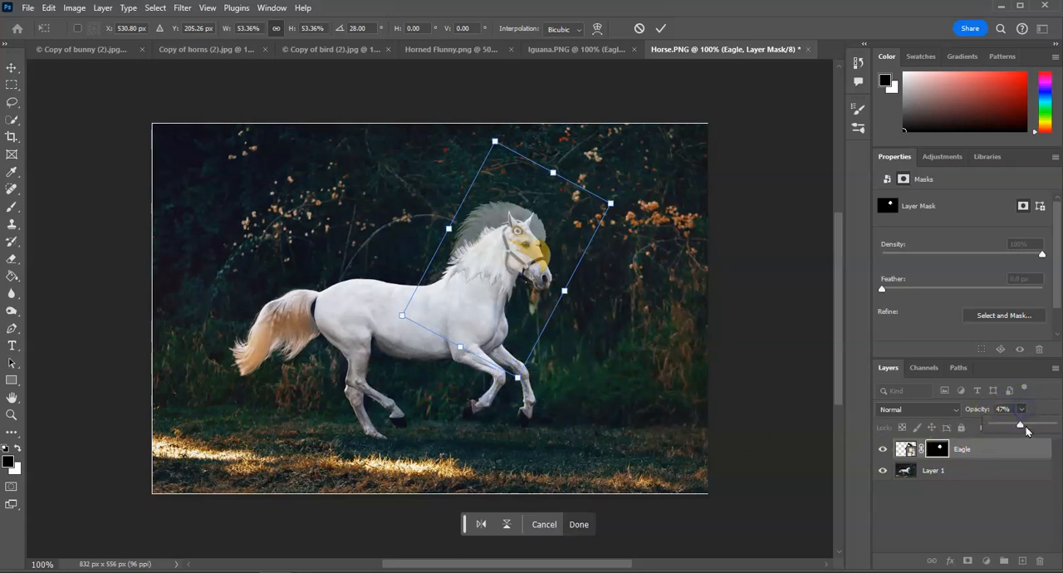
left_click_drag(1026, 426, 1053, 425)
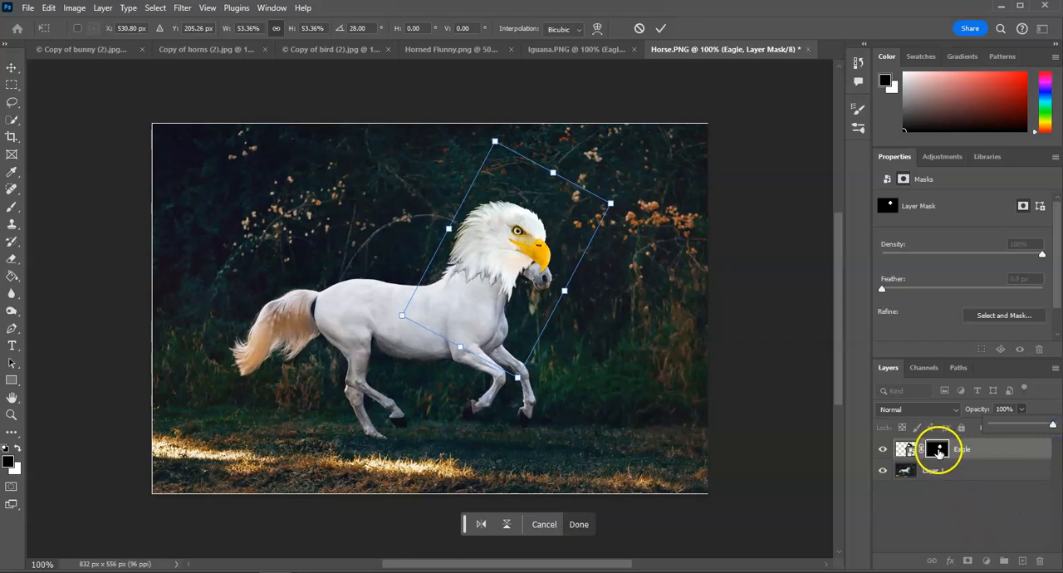
Blend the eagle head's lower feathers into the horse's neck on the Eagle mask with a black 30 px brush, using 59% and 73% opacity
left_click(937, 449)
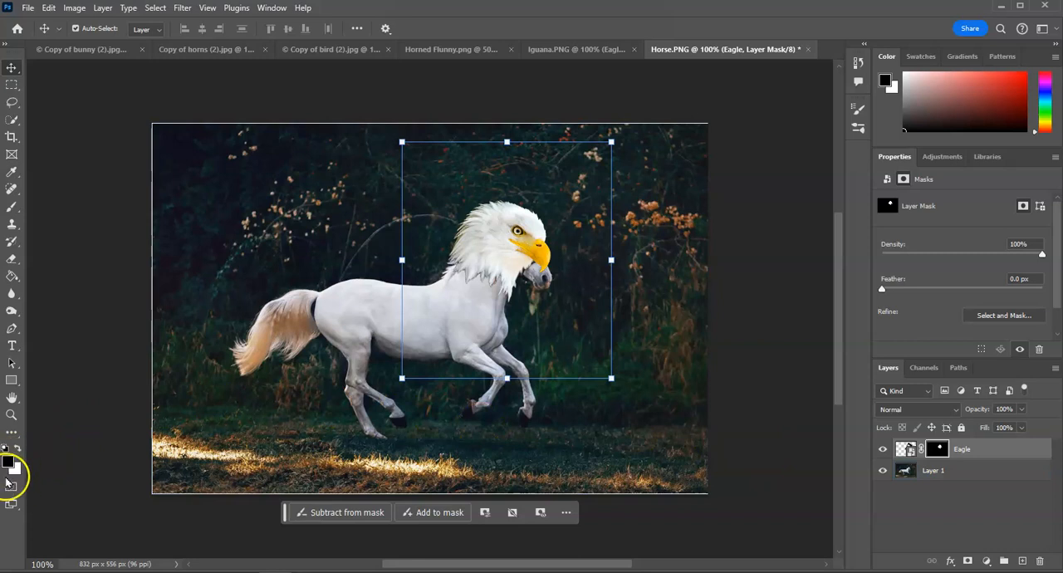
key("x")
left_click(18, 449)
left_click(11, 207)
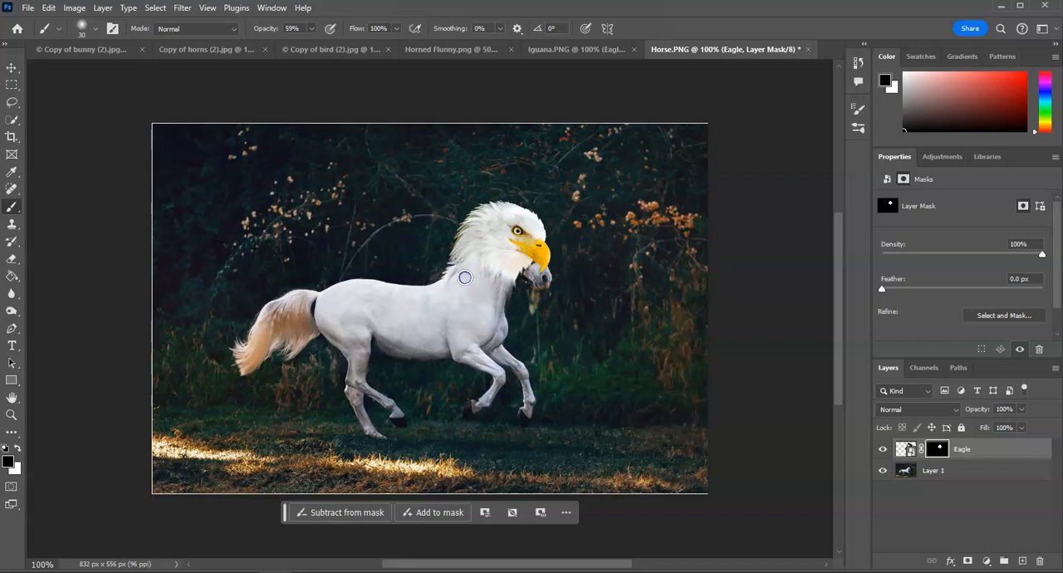
left_click_drag(500, 293, 522, 289)
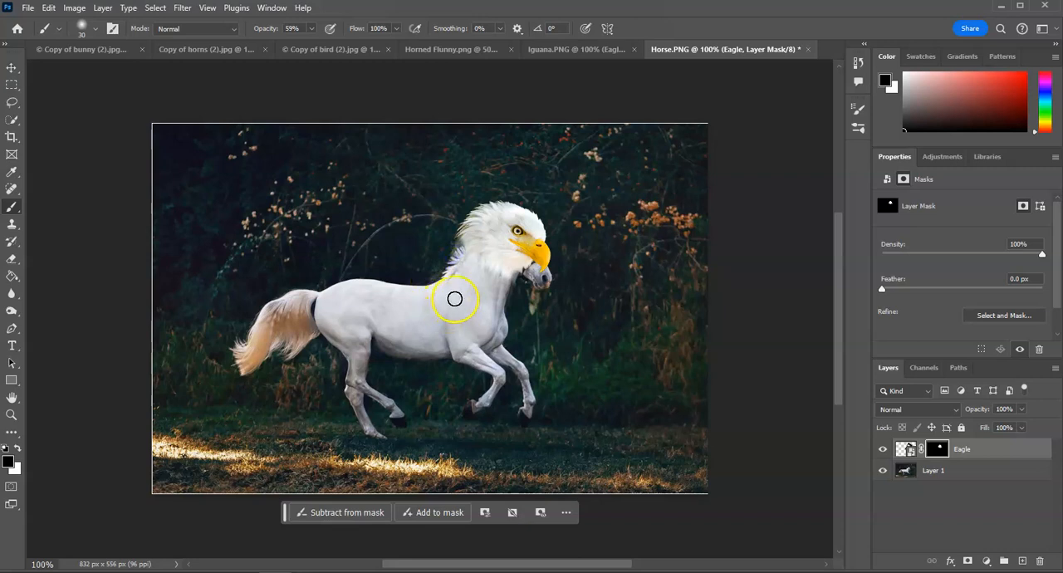
left_click(311, 28)
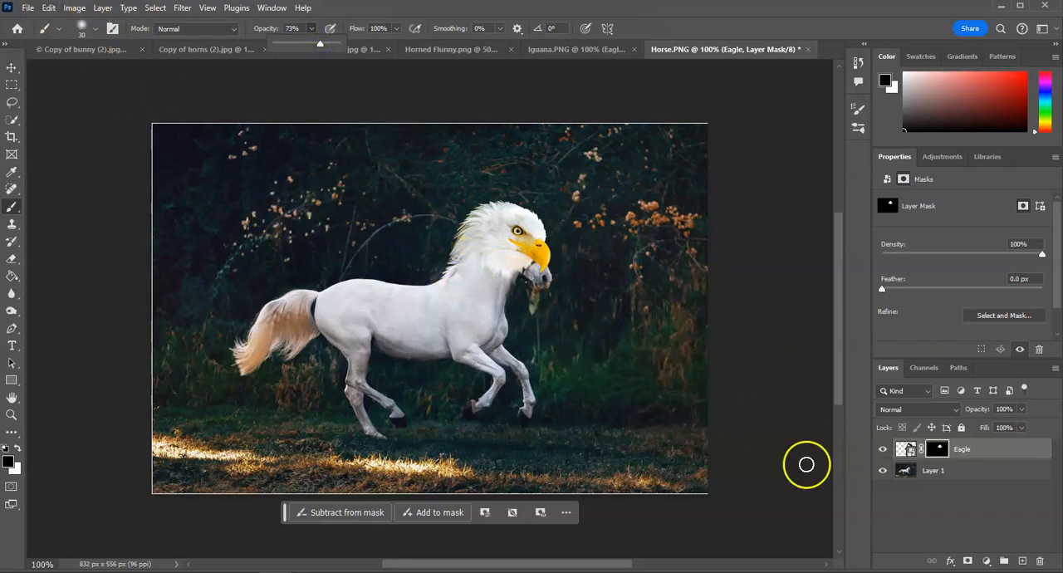
left_click(904, 448)
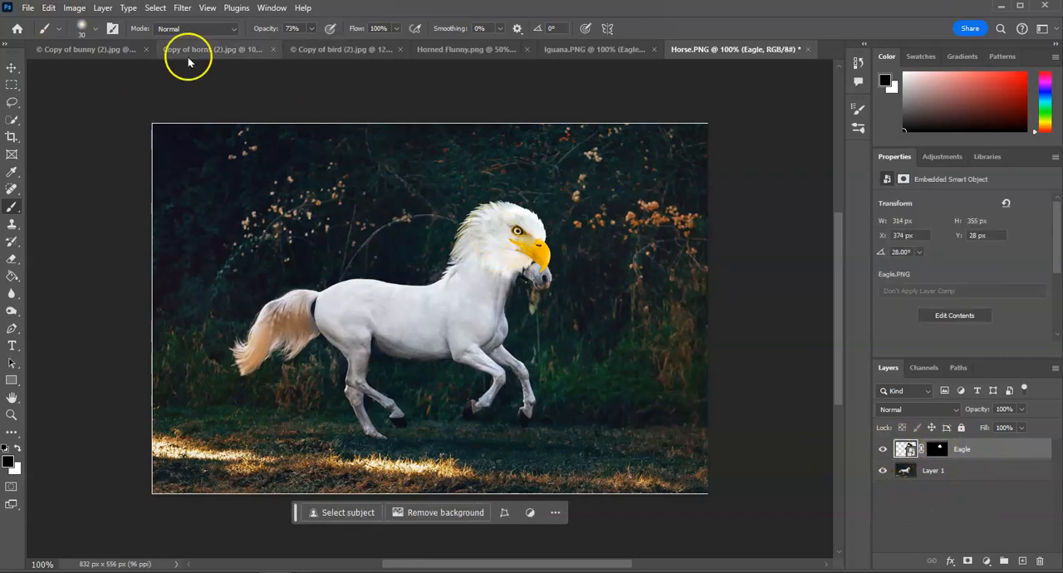
left_click(11, 67)
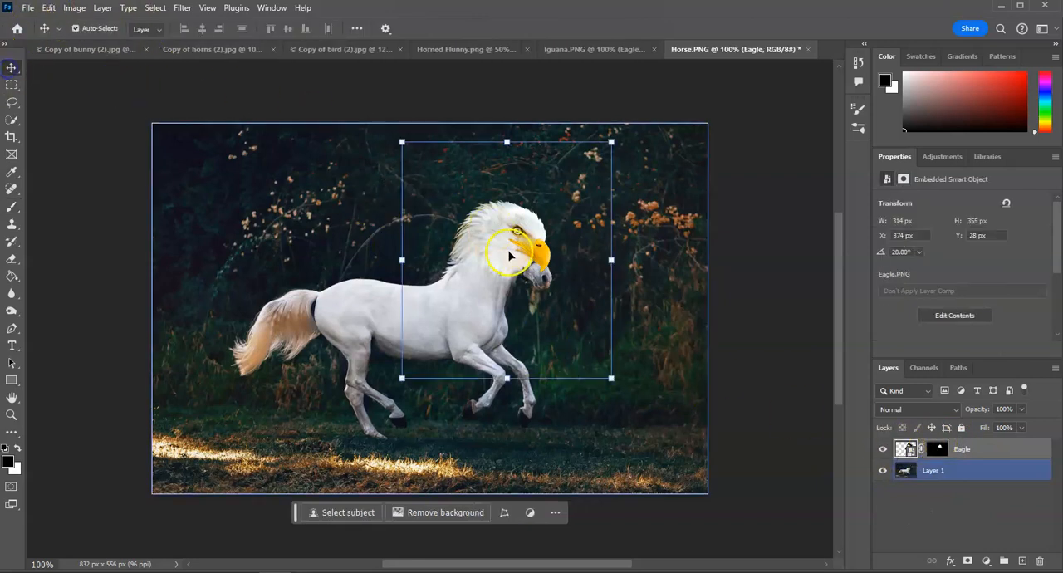
left_click(48, 7)
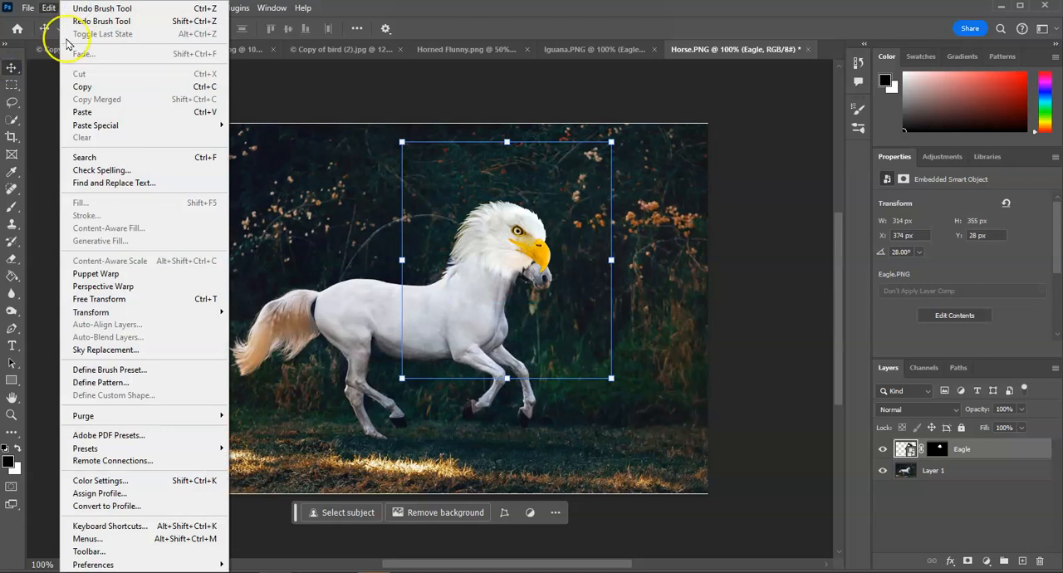
mouse_move(126, 315)
left_click(280, 402)
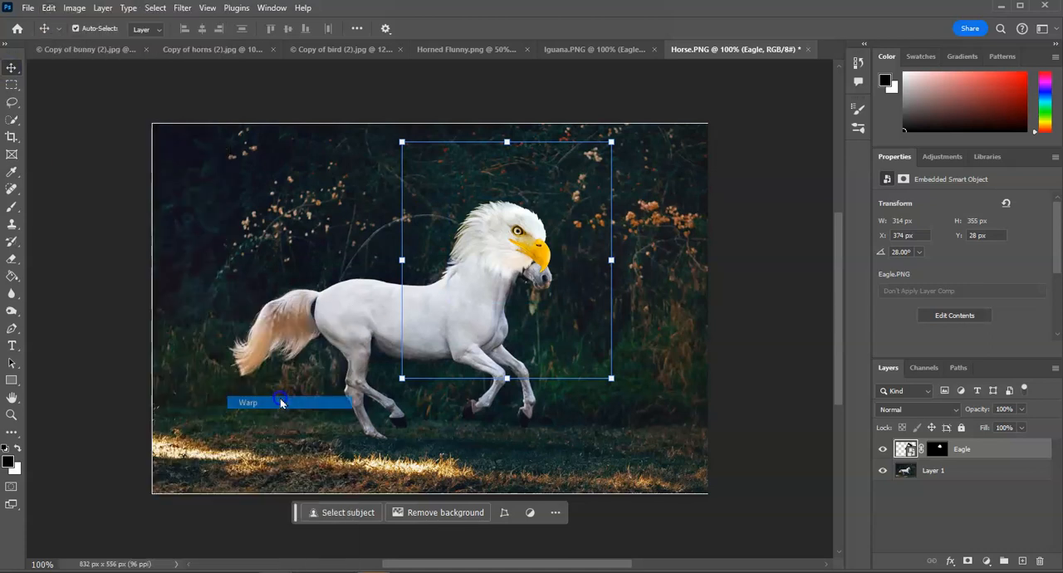
left_click(535, 231)
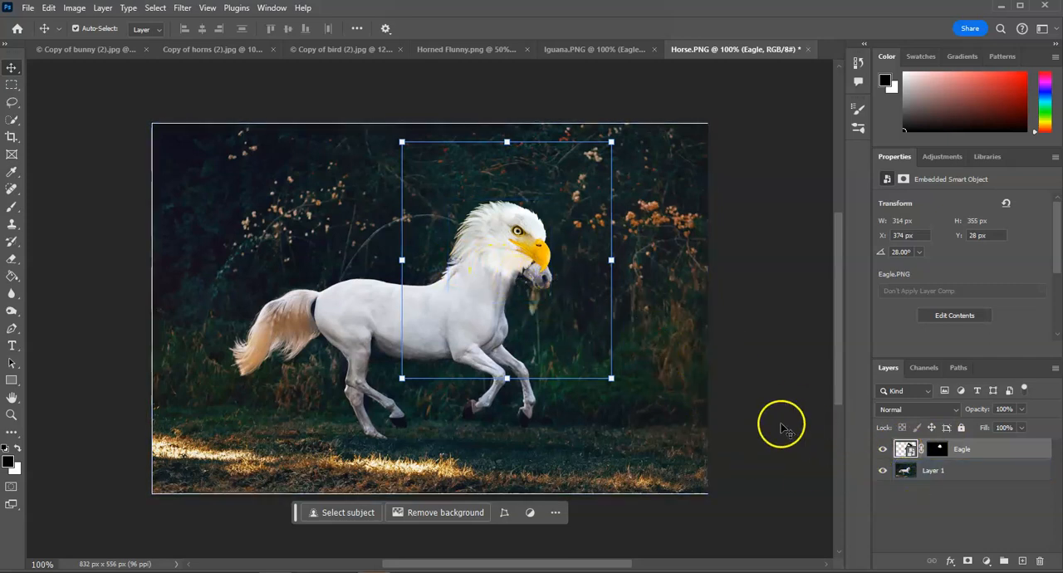
Soften the eagle head's remaining edge along the horse's throat on the Eagle layer mask with a black 30 px brush at 73% opacity
left_click(11, 209)
key("ctrl+shift+alt+n")
left_click_drag(499, 282, 487, 279)
key("ctrl+z")
key("ctrl+z")
left_click(938, 451)
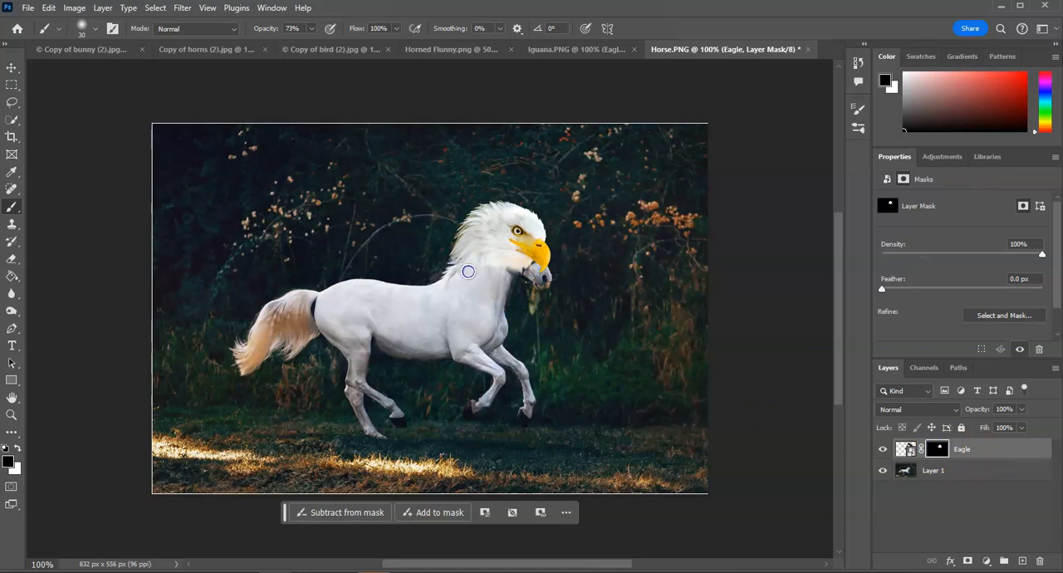
left_click_drag(491, 281, 524, 302)
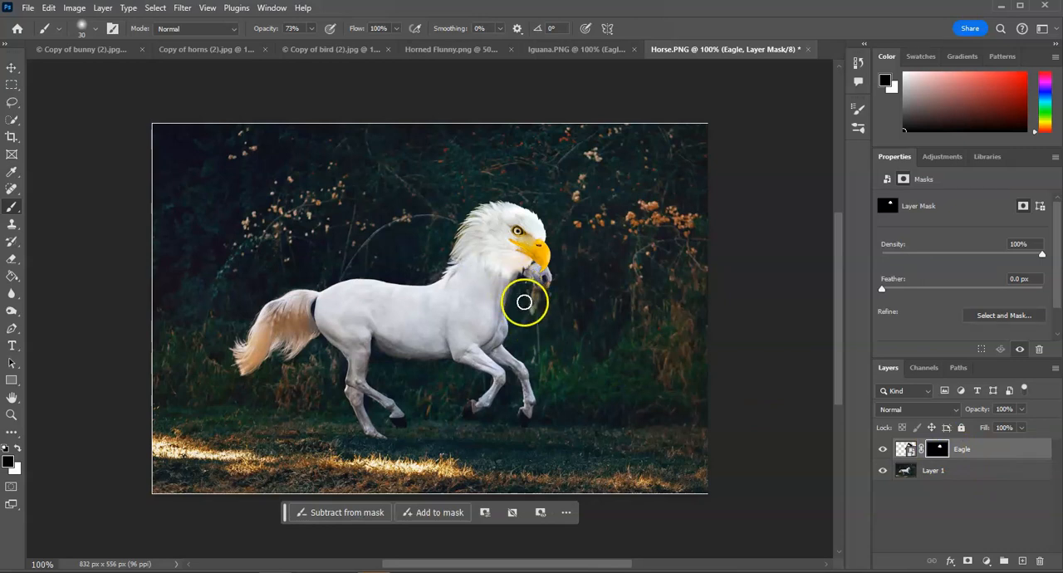
Hide the Eagle layer, clone dark background over the horse's muzzle on Layer 1 with a 14 px Clone Stamp, and show the Eagle layer again
left_click(883, 448)
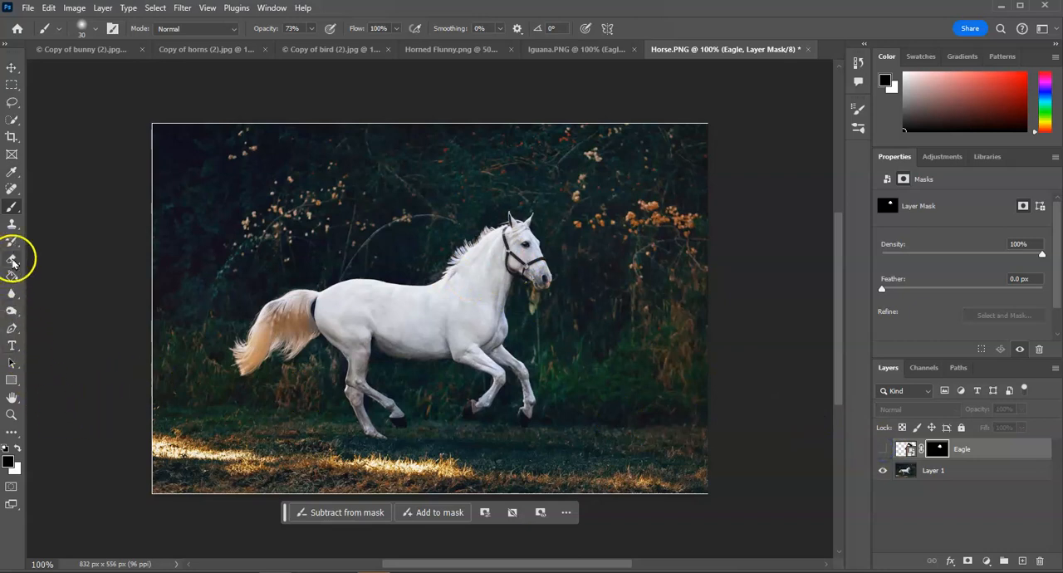
left_click(12, 223)
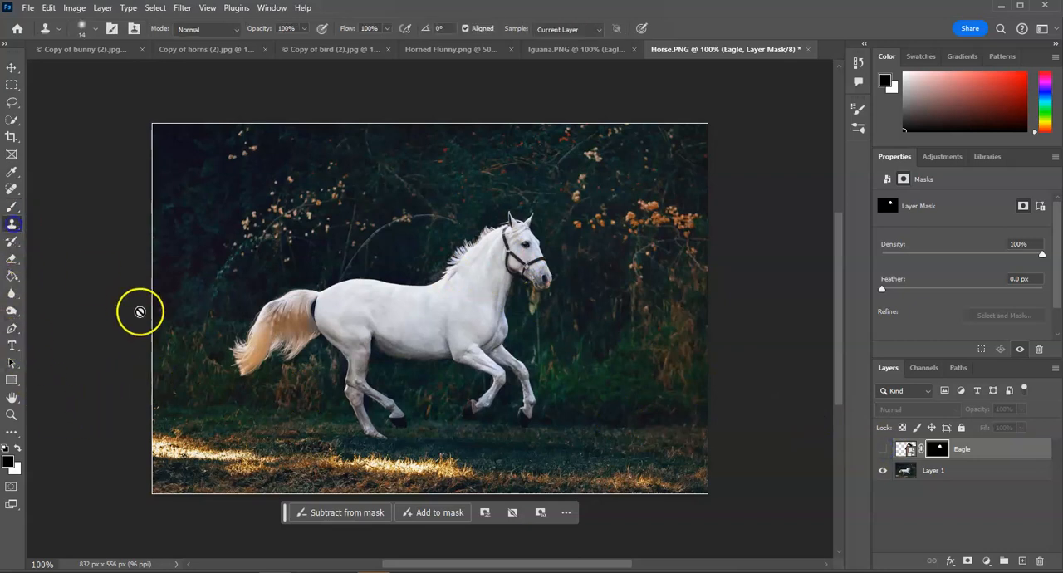
left_click(935, 470)
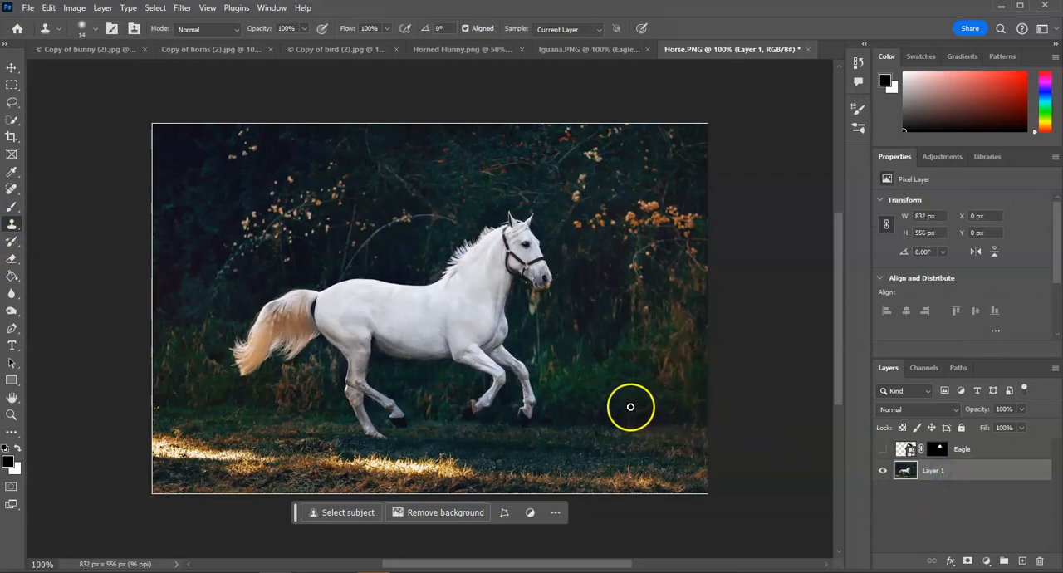
left_click(588, 308, "alt")
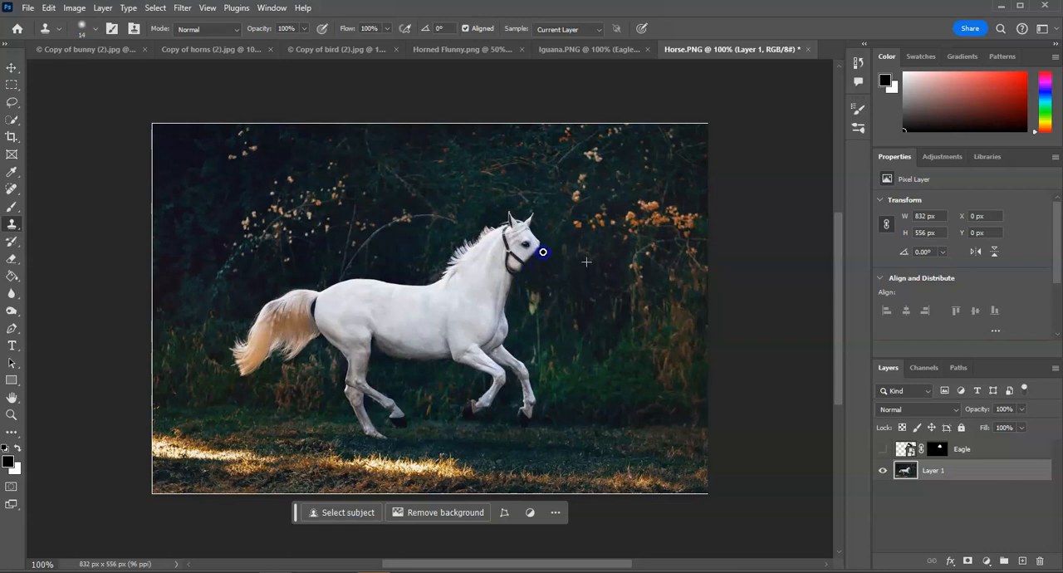
left_click(882, 448)
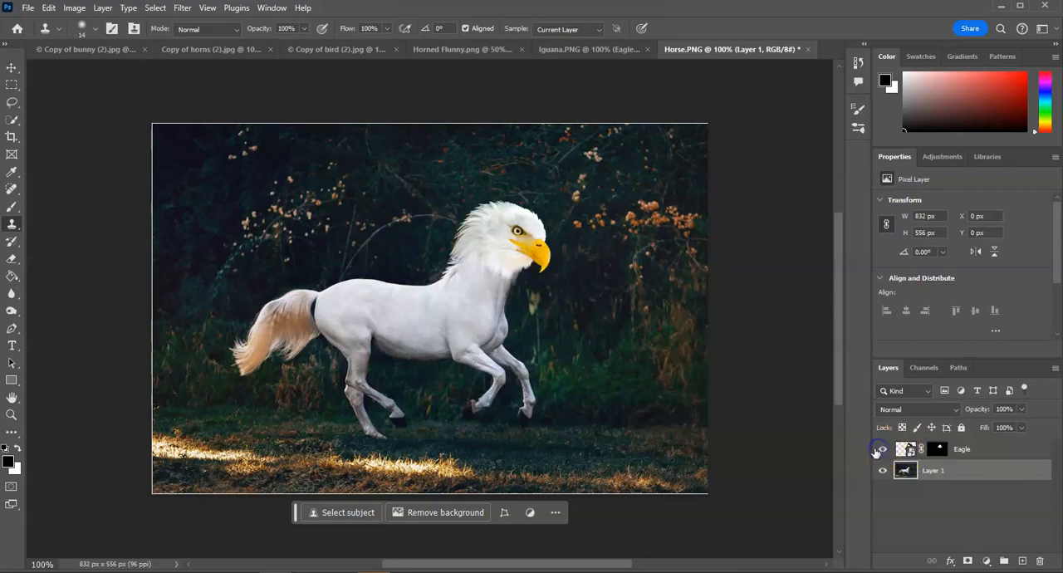
left_click(882, 448)
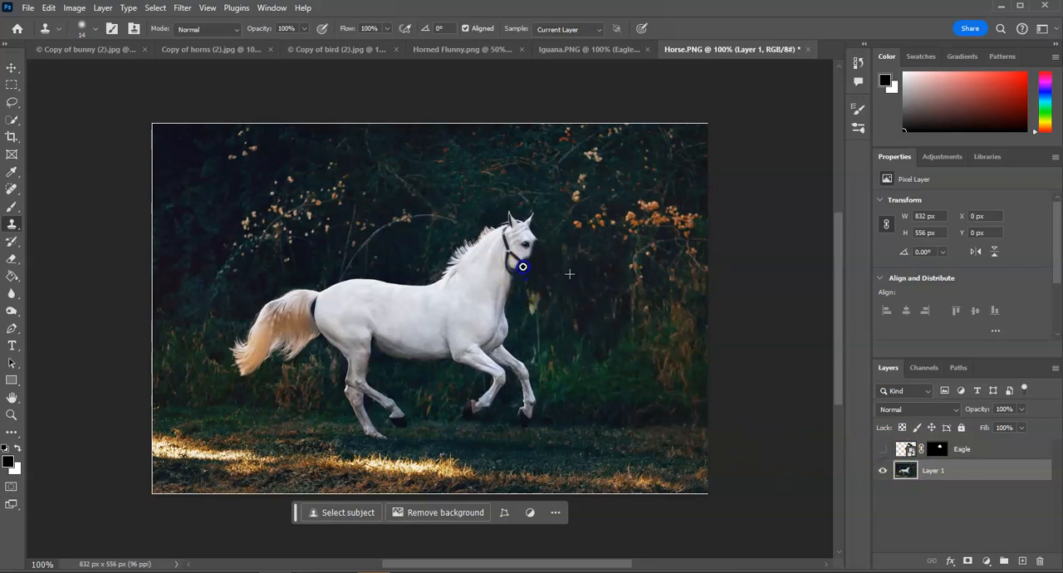
left_click(882, 449)
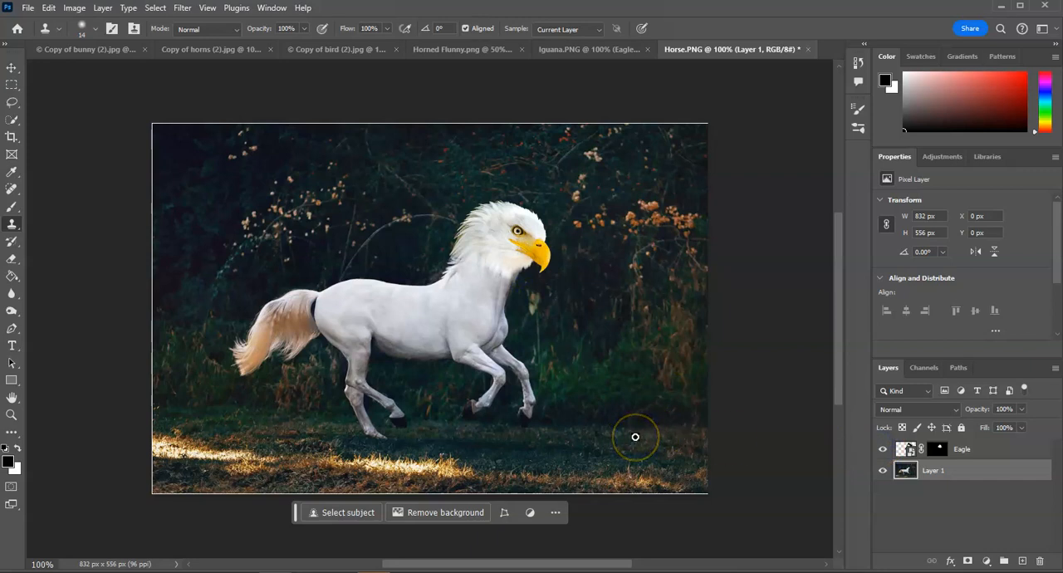